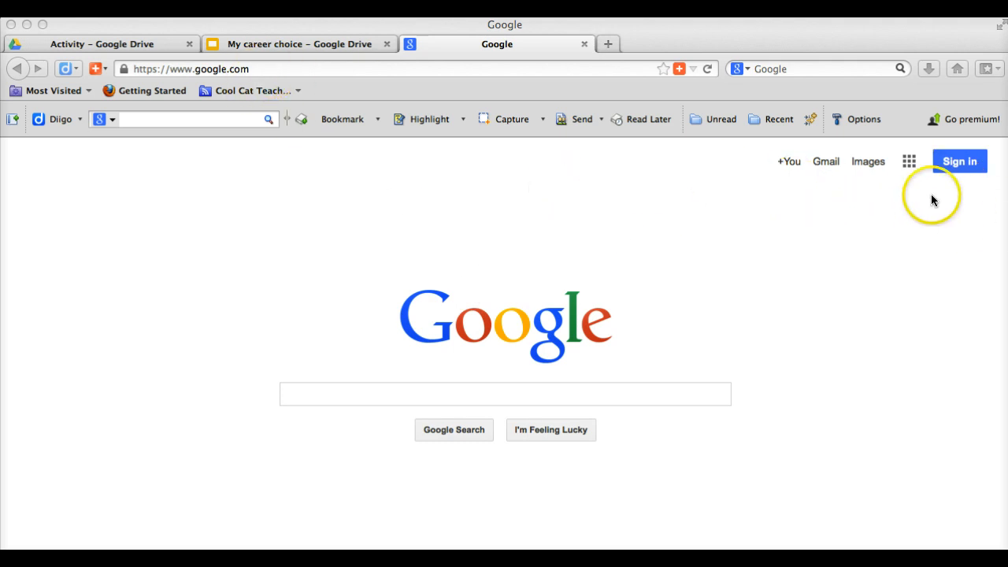
Step: Sign in to the remembered Google account from the Google home page by entering the account password
click(961, 156)
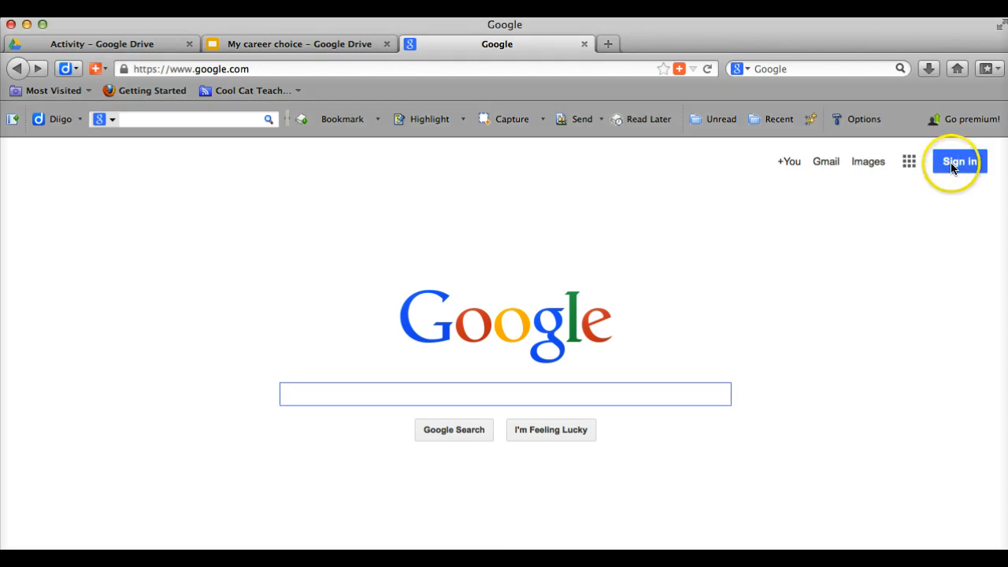
click(951, 167)
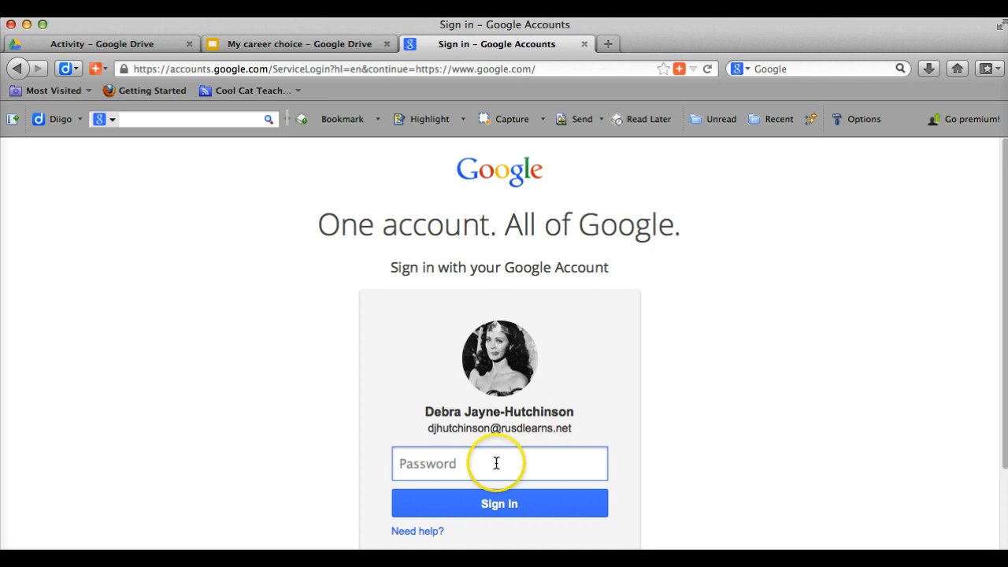
text(••)
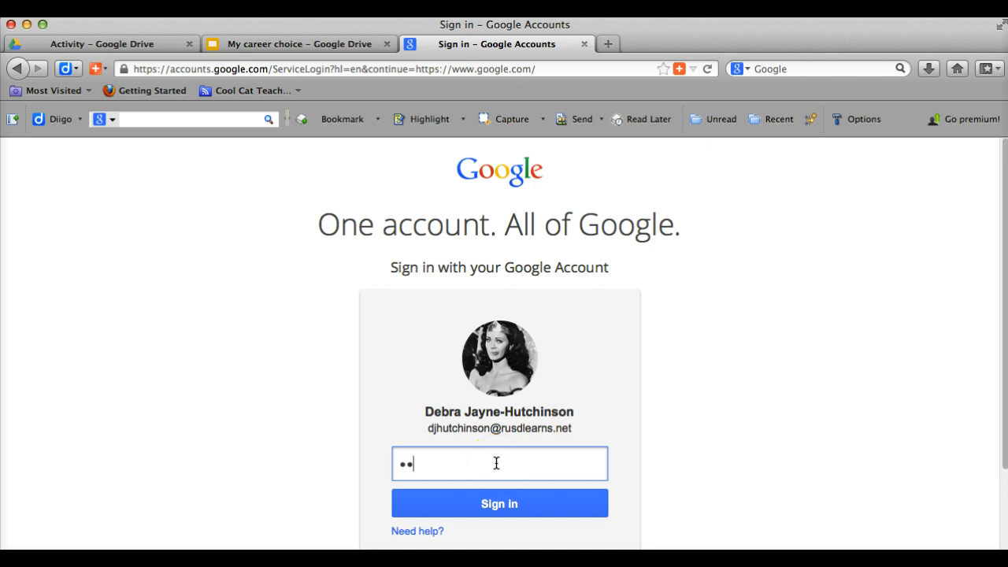
text(••••••)
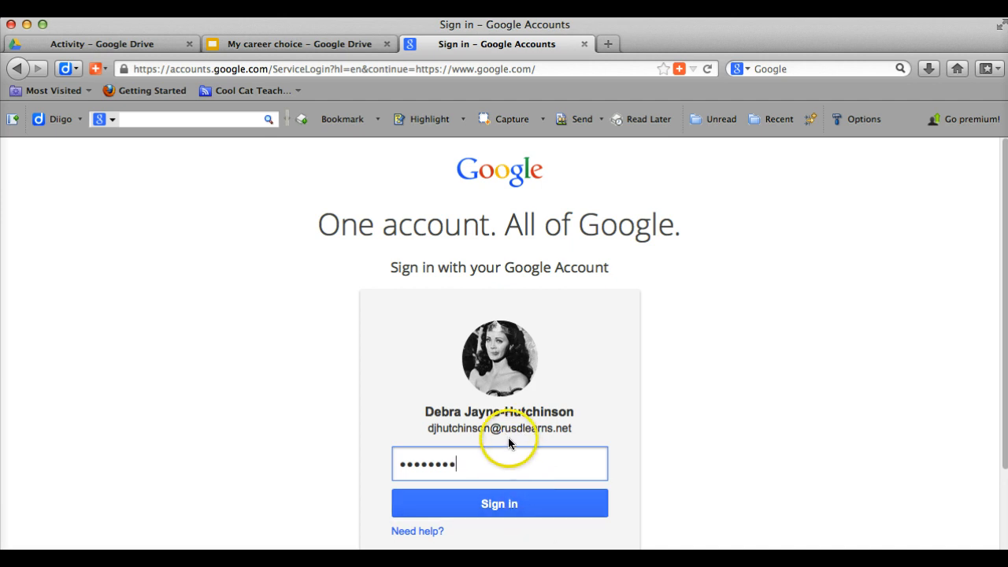
click(502, 508)
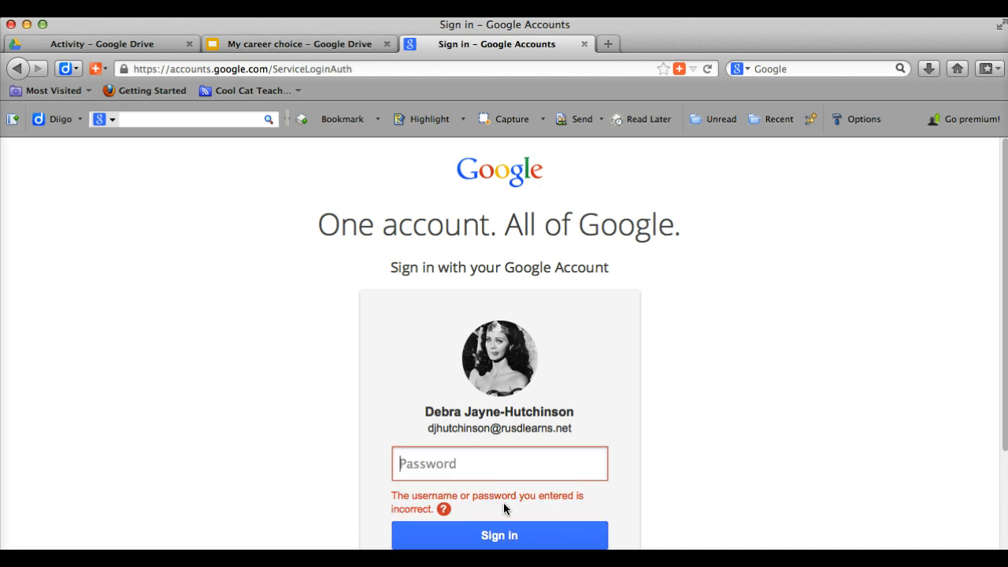
text(••••••••)
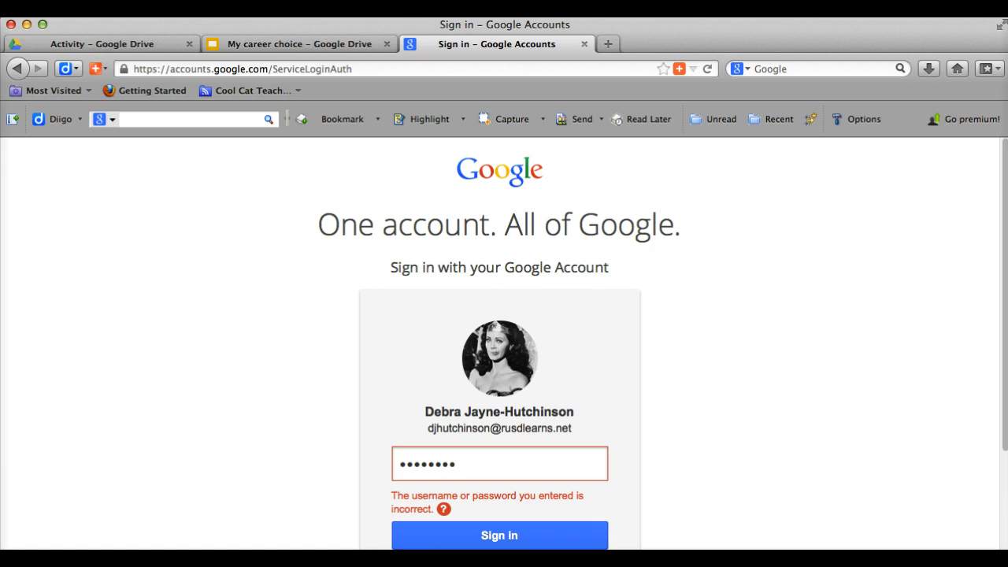
click(494, 538)
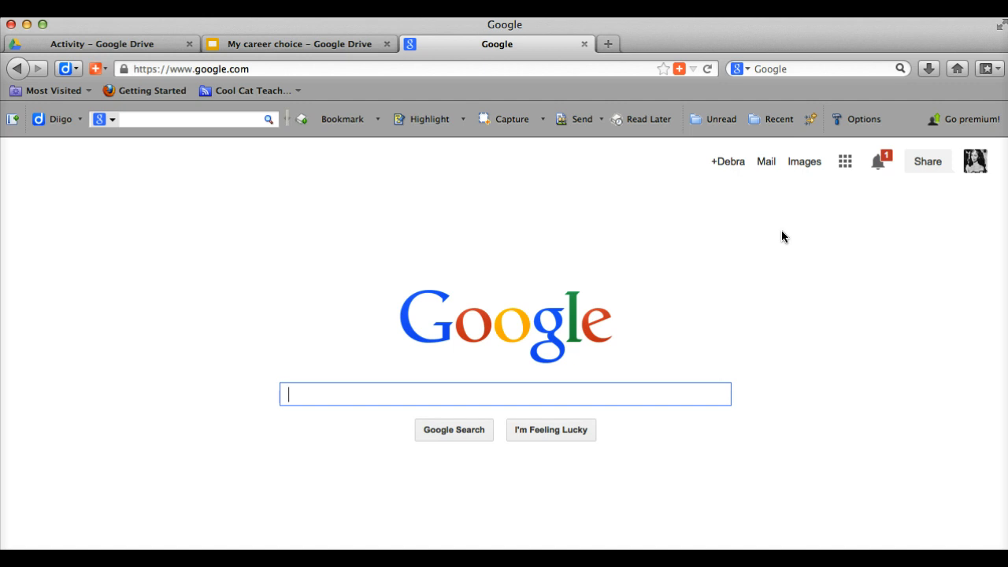
click(845, 163)
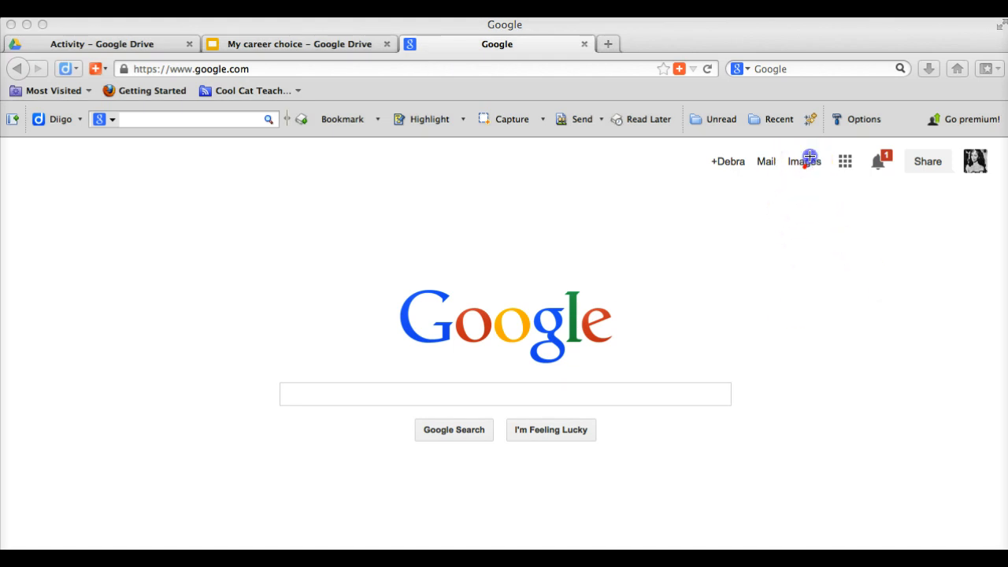
mouse_move(803, 167)
mouse_down()
mouse_move(892, 165)
mouse_move(801, 280)
mouse_move(814, 162)
mouse_move(805, 157)
mouse_up()
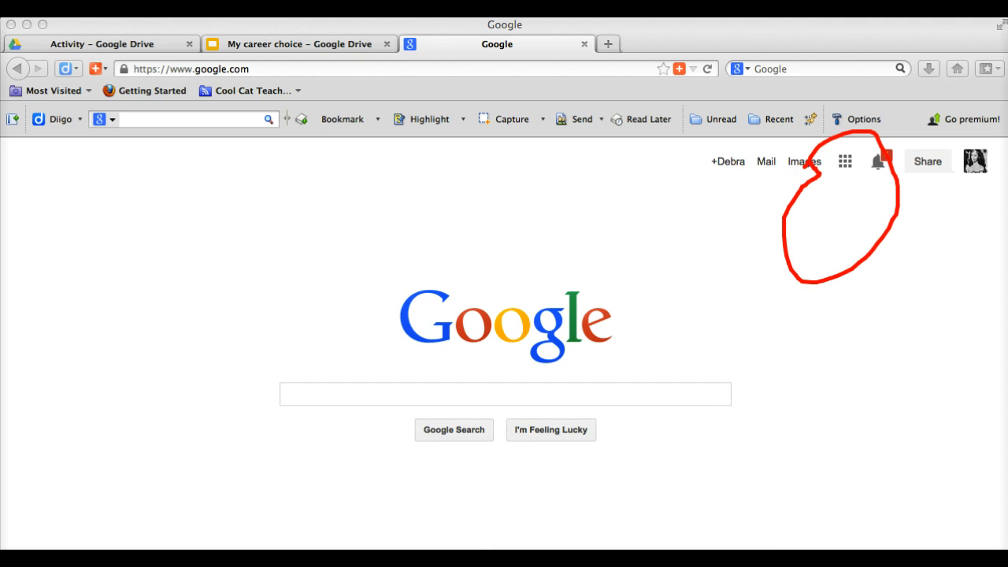
key(Escape)
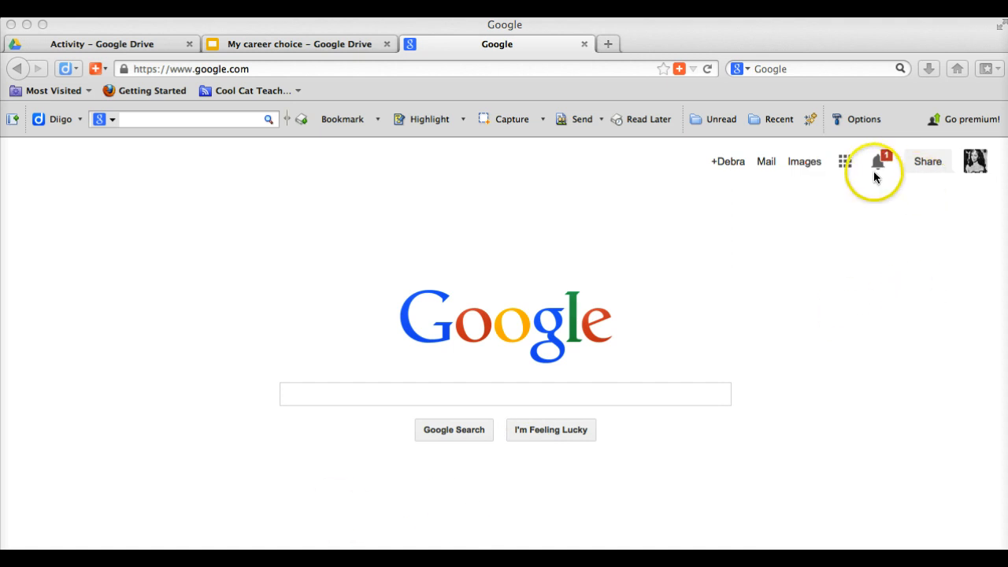
Step: Switch from the Google home page to Google Drive for the signed-in account
click(845, 164)
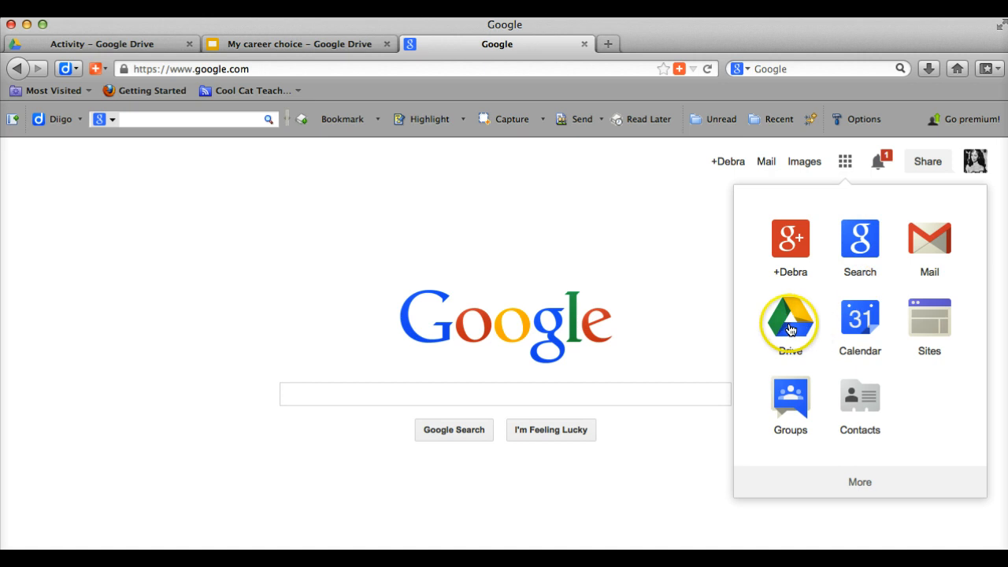
click(787, 325)
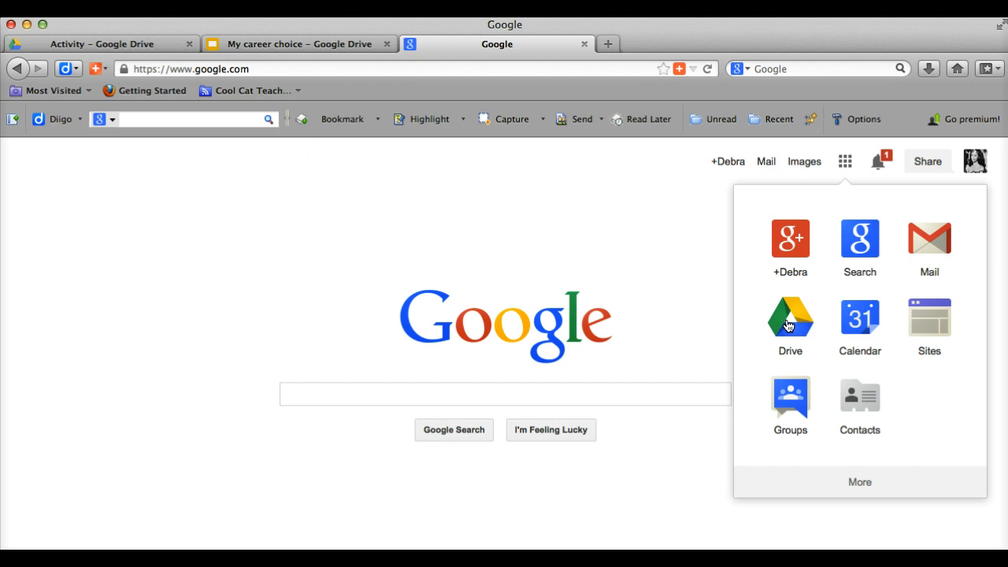
click(787, 325)
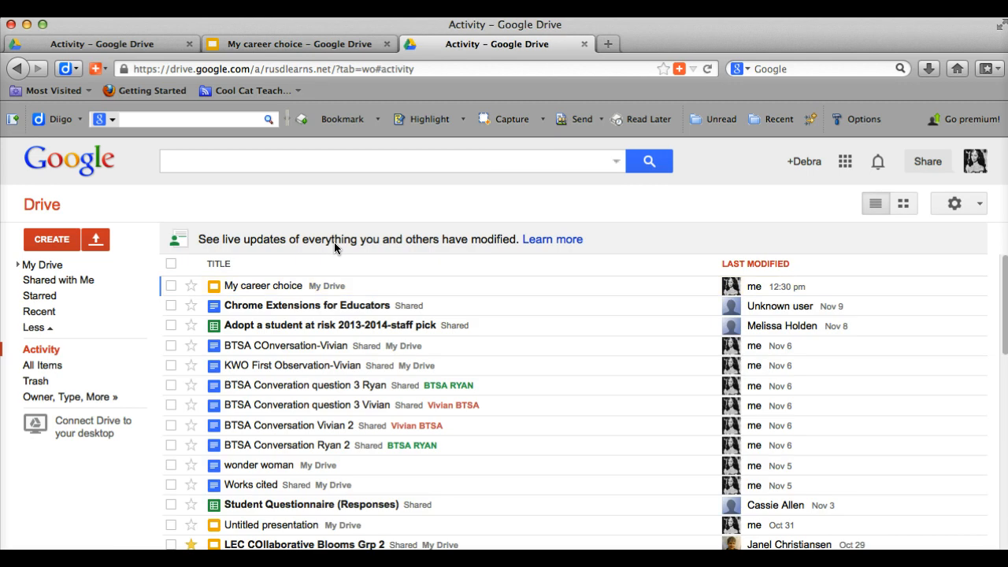
Step: Create a new blank presentation in Drive
click(97, 285)
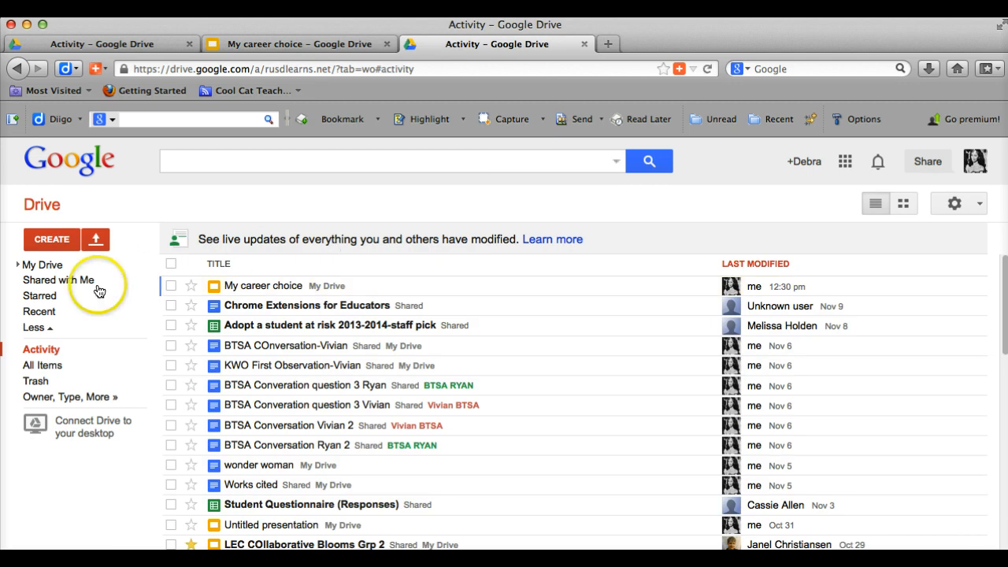
click(55, 243)
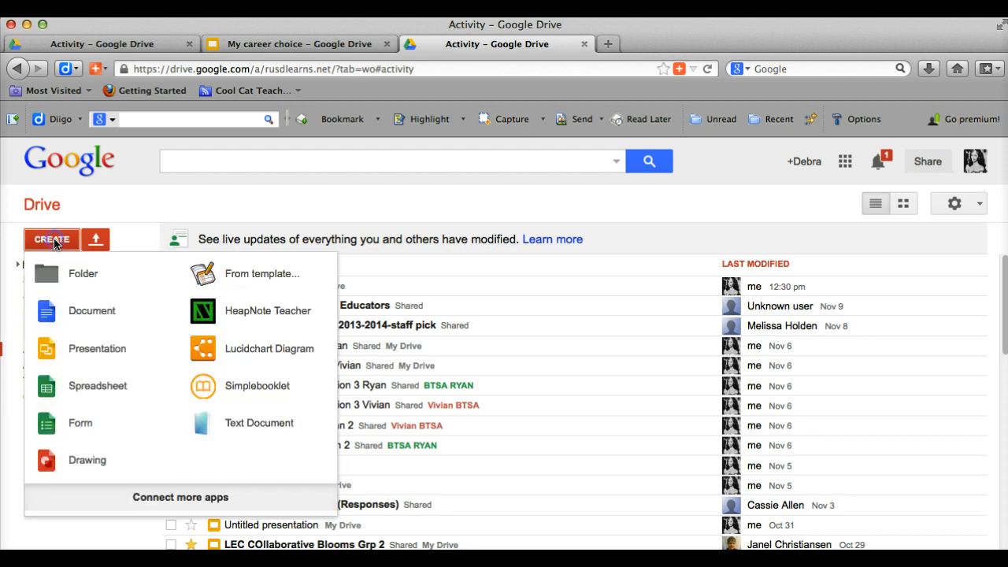
click(72, 356)
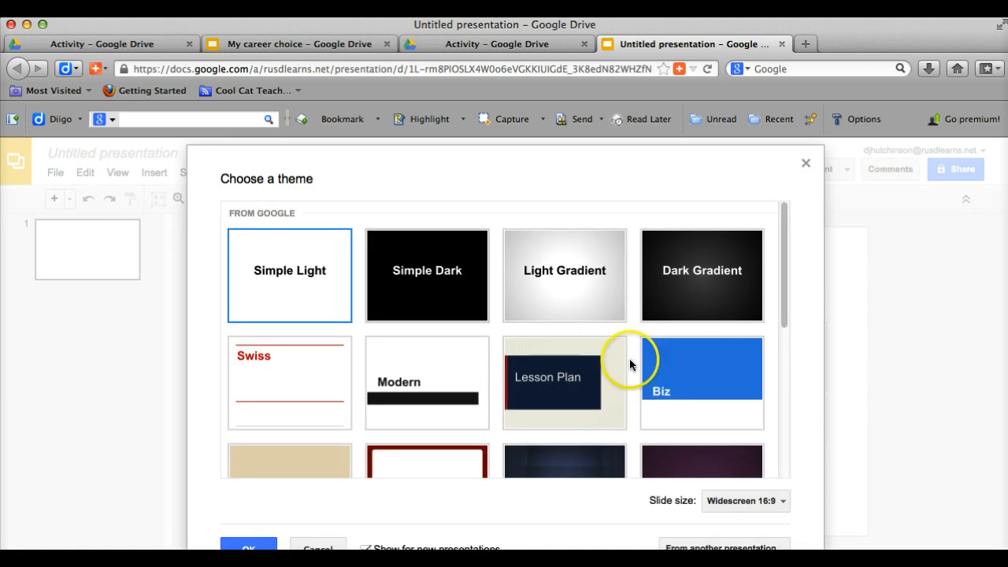
Step: Browse the available themes and apply the Swiss theme to the new presentation
drag(783, 315, 784, 407)
scroll(785, 407, down, 2)
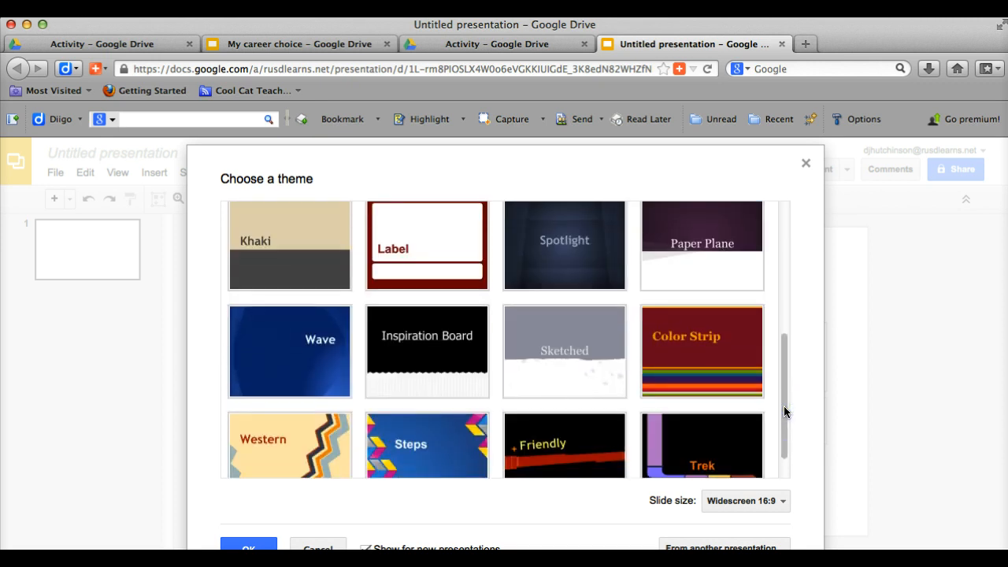
drag(785, 410, 787, 265)
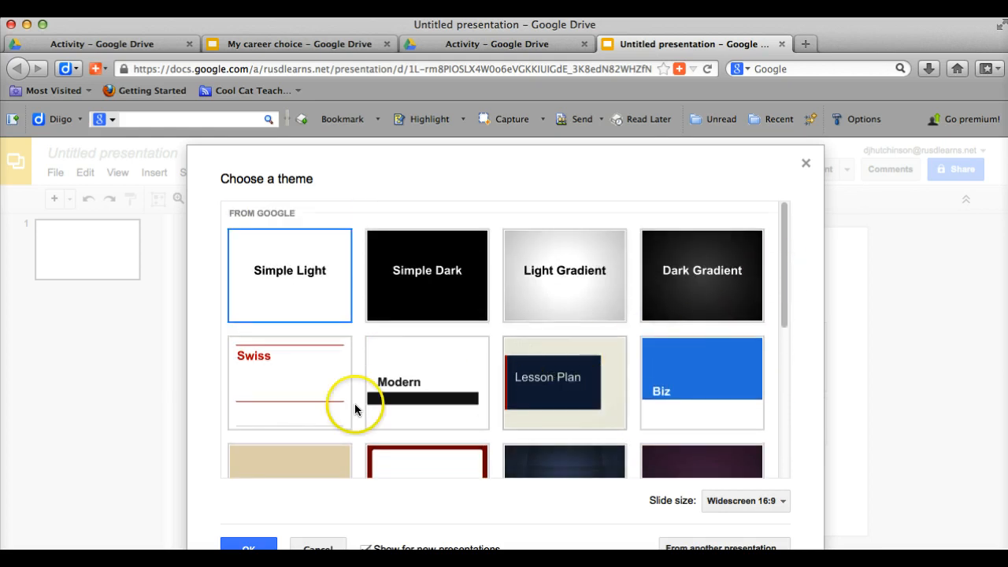
click(313, 390)
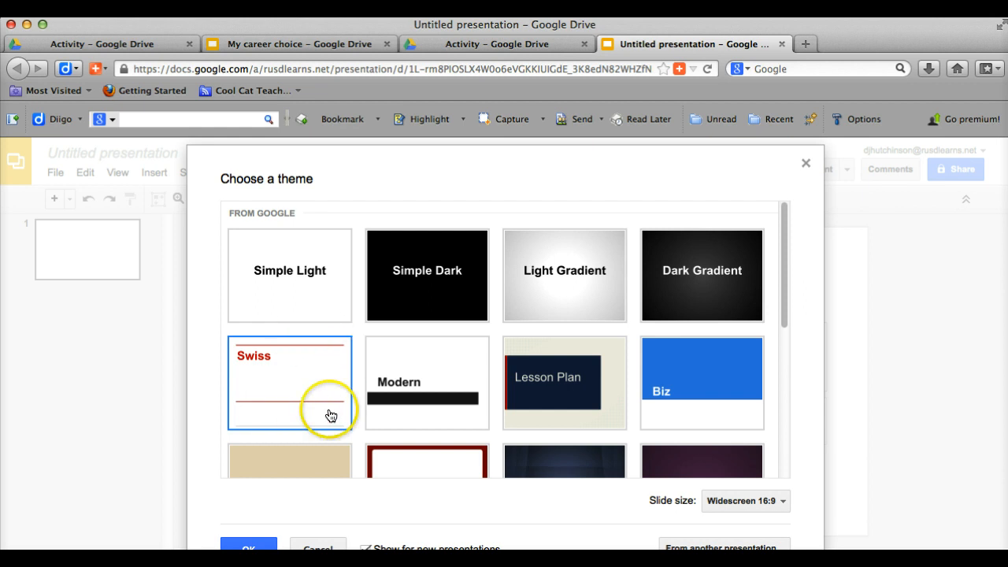
click(249, 545)
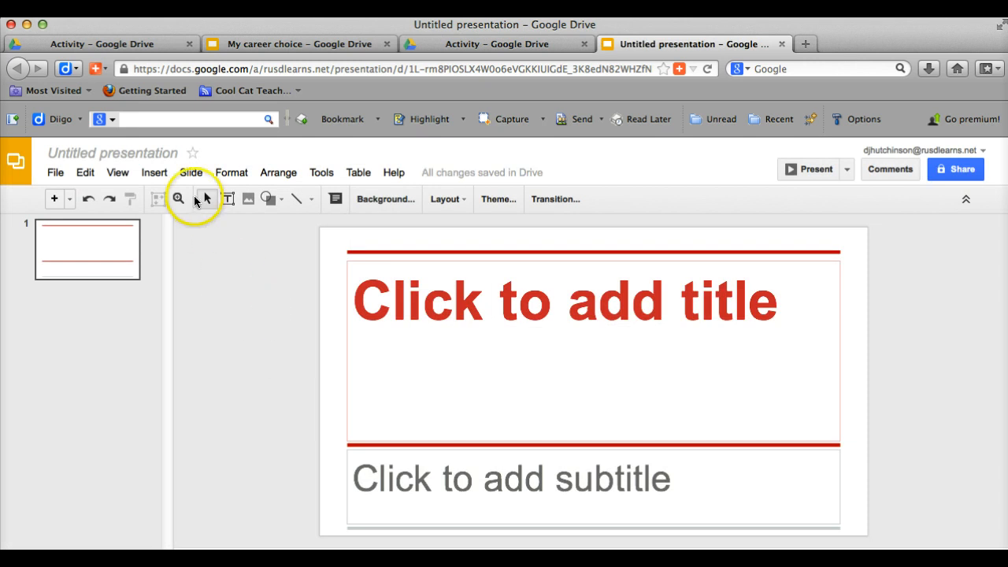
Step: Rename the untitled presentation as "Career Choice"
click(111, 154)
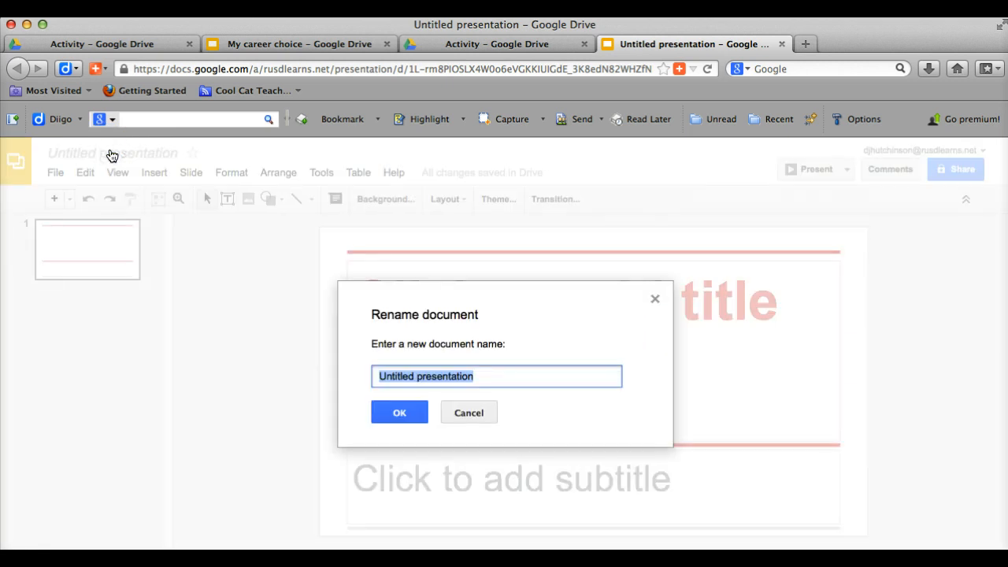
text(Ca)
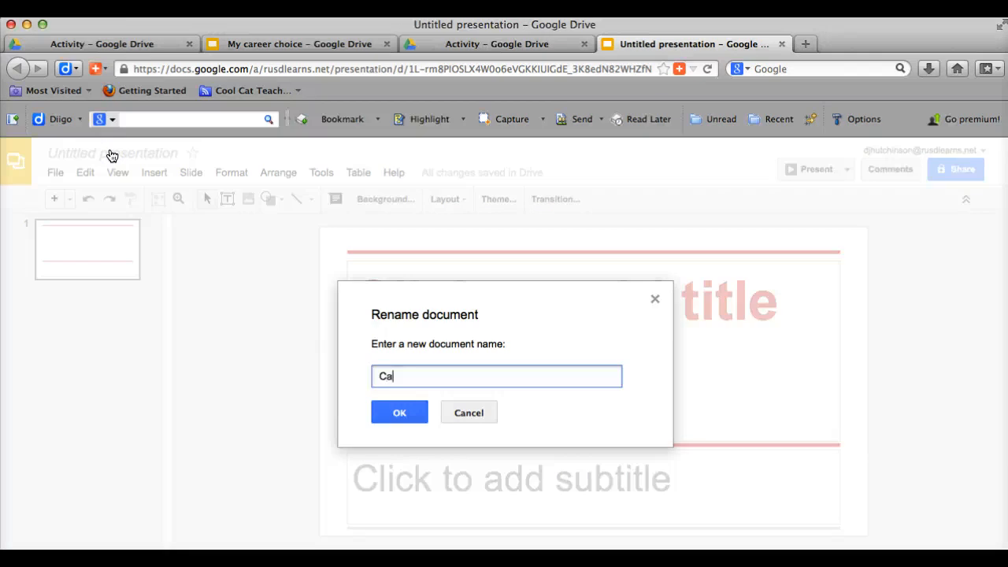
text(reer Choice)
click(28, 210)
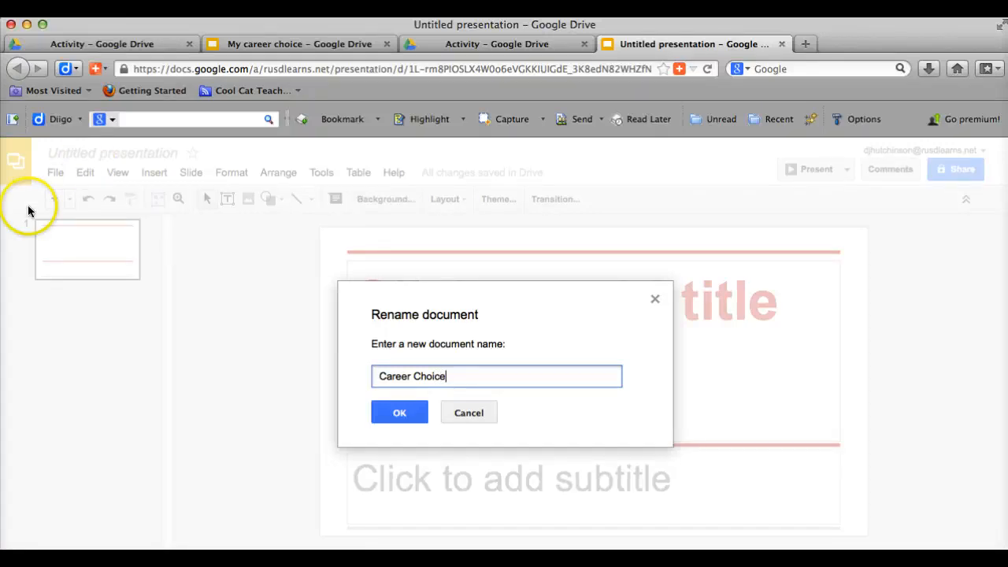
click(402, 412)
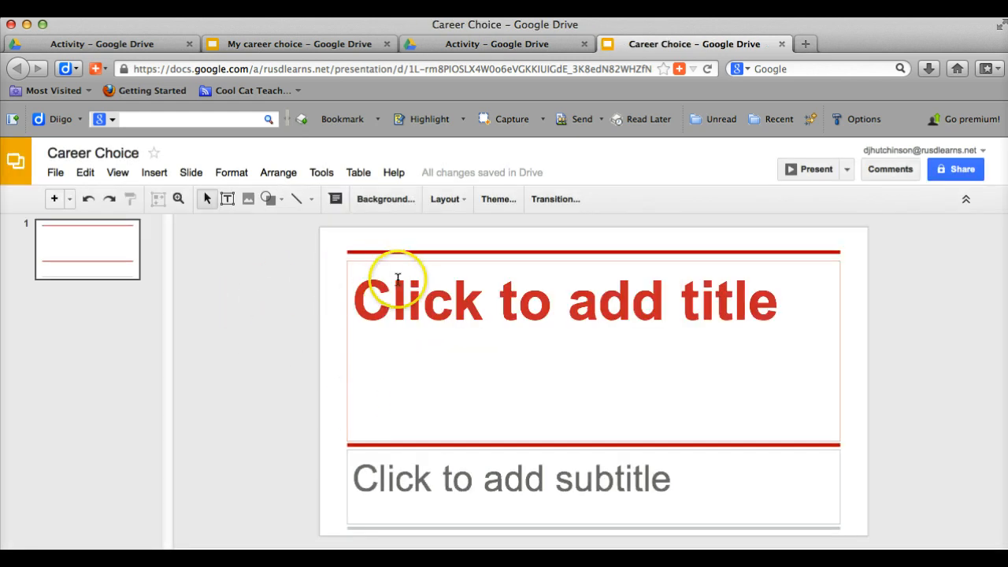
Step: Fill in the first slide's title with "Career Choice-" and "Teacher" on a second line
click(400, 307)
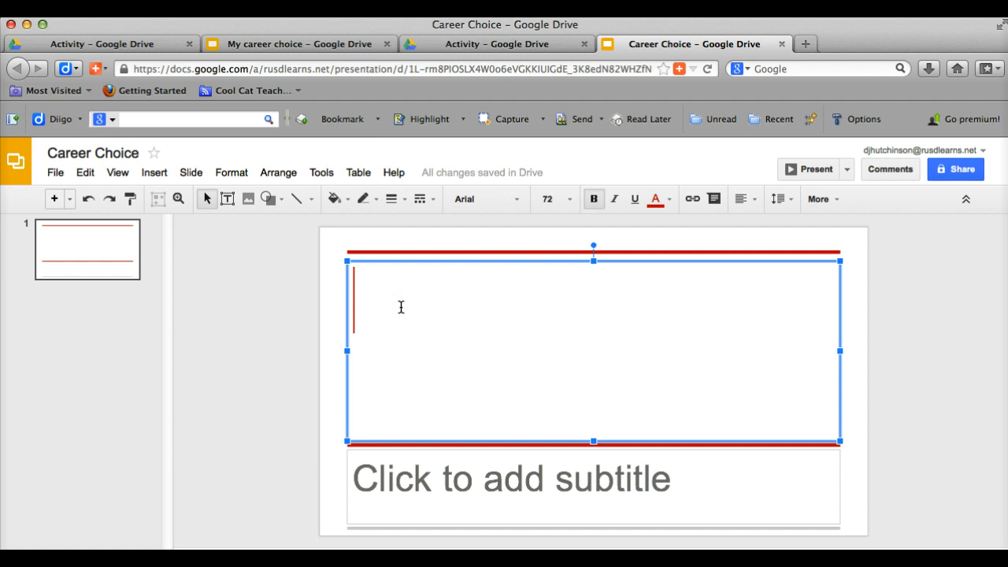
text(Caree)
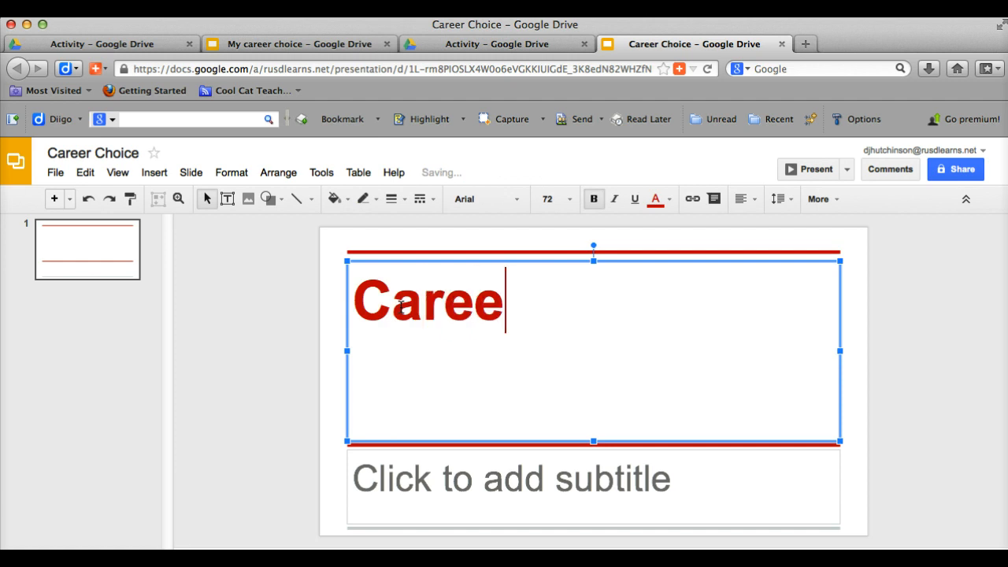
text(r Choice)
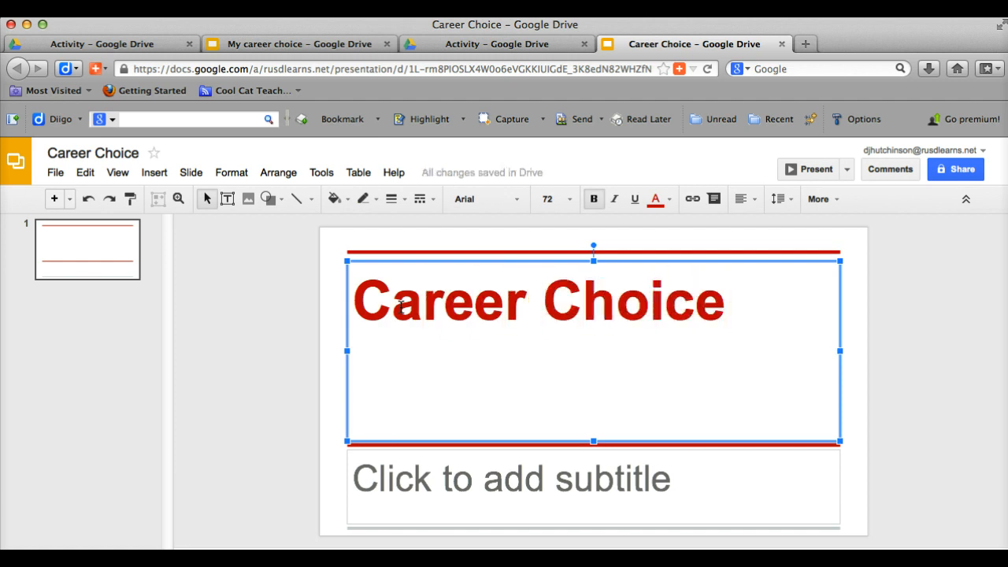
text(-)
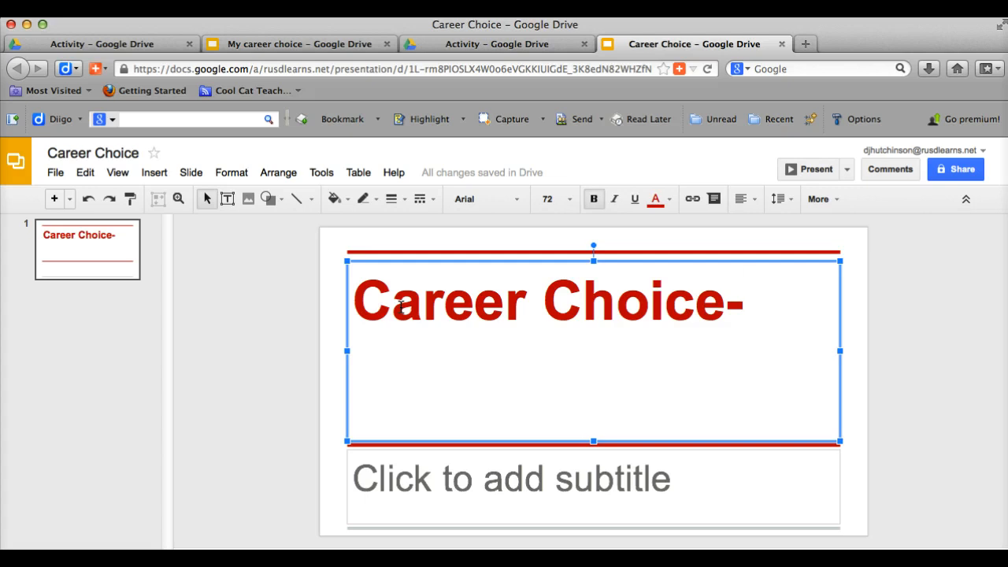
key(Return)
text(Teacher)
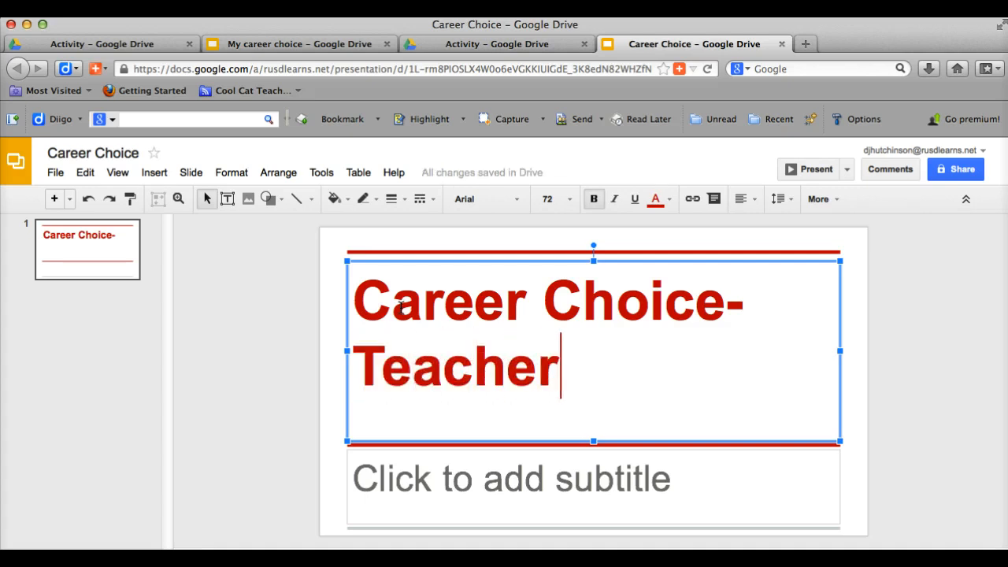
Step: Enter the presenter's title and surname as the subtitle of the first slide
click(394, 476)
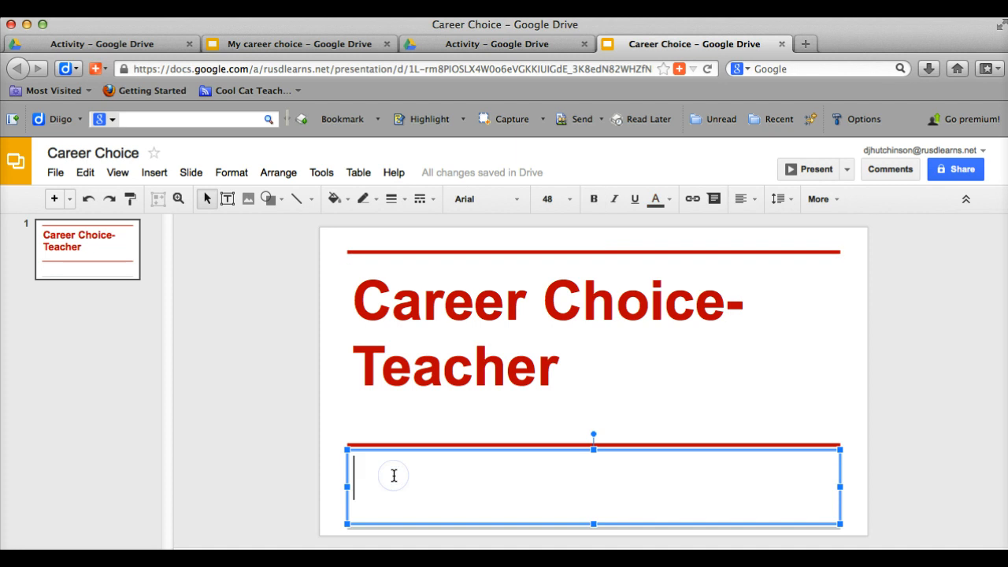
text(Ms. )
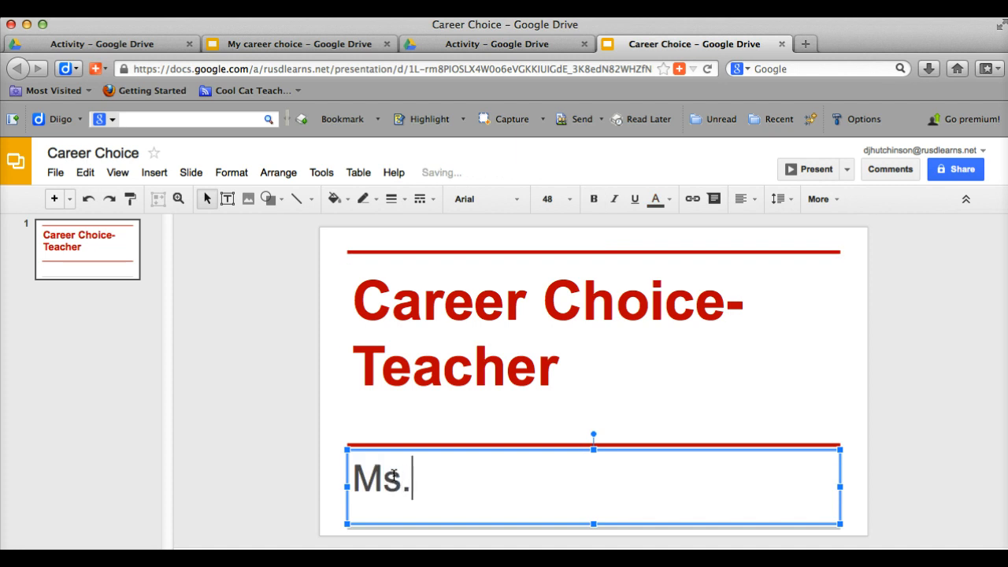
text(Jayne)
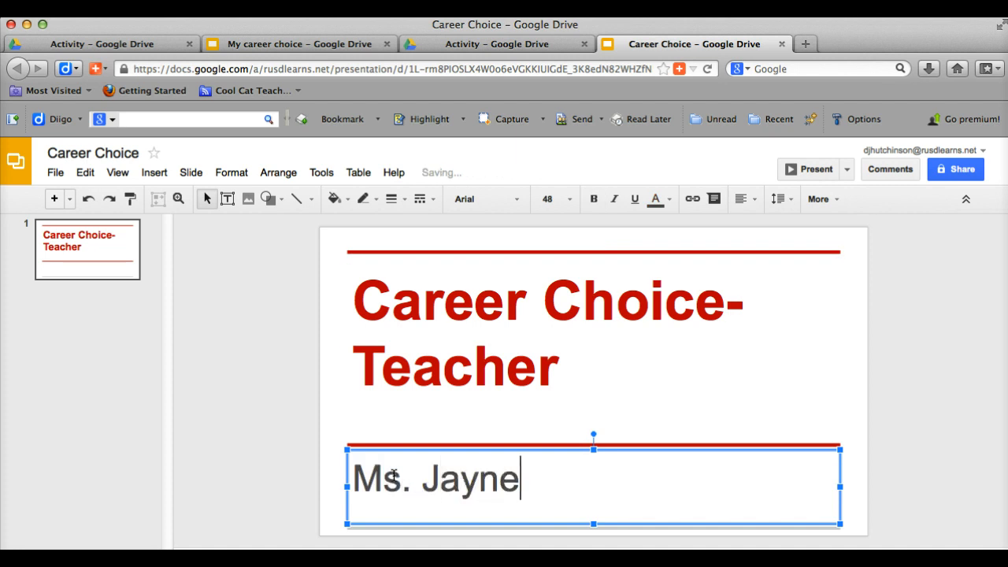
text(-H)
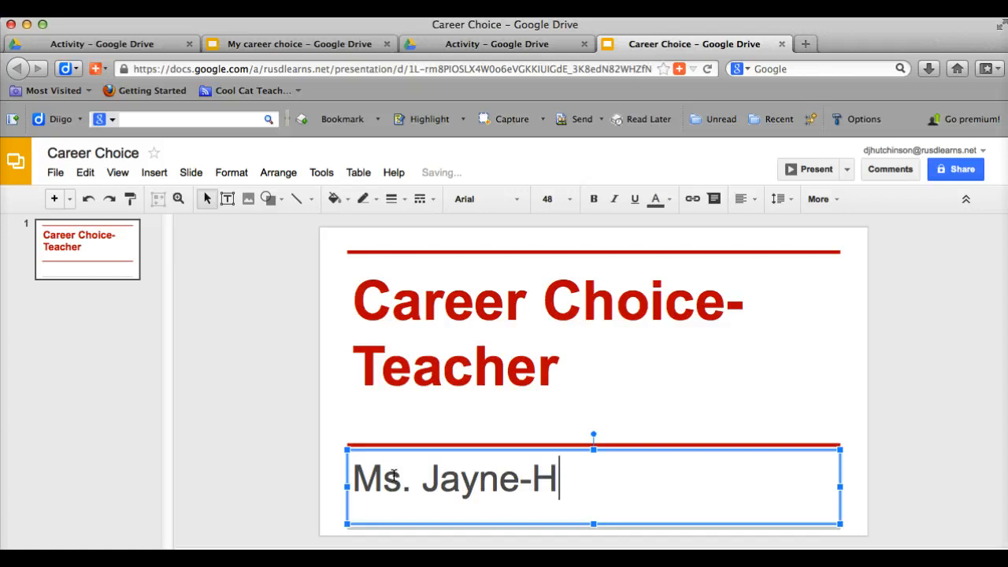
text(utch)
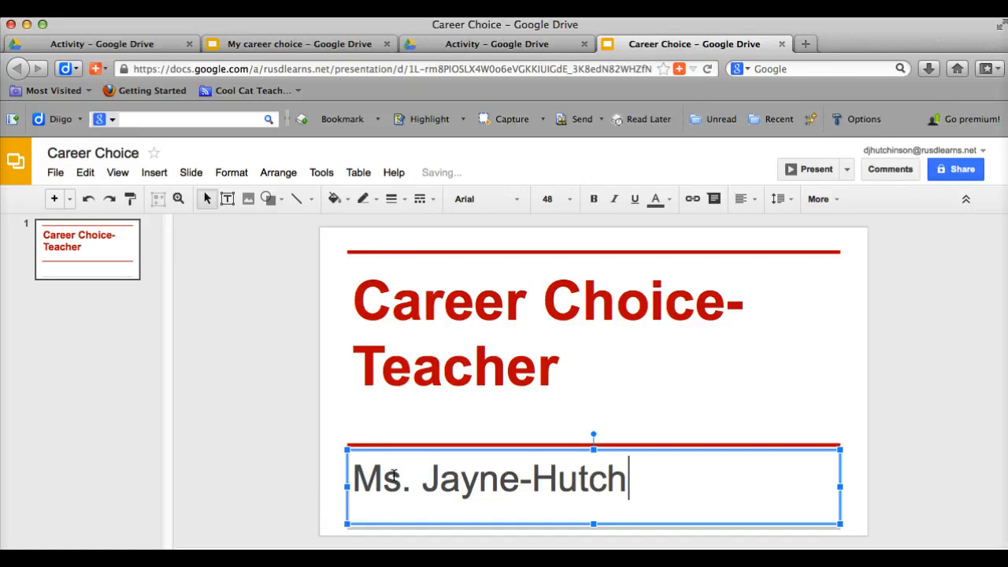
text(inson)
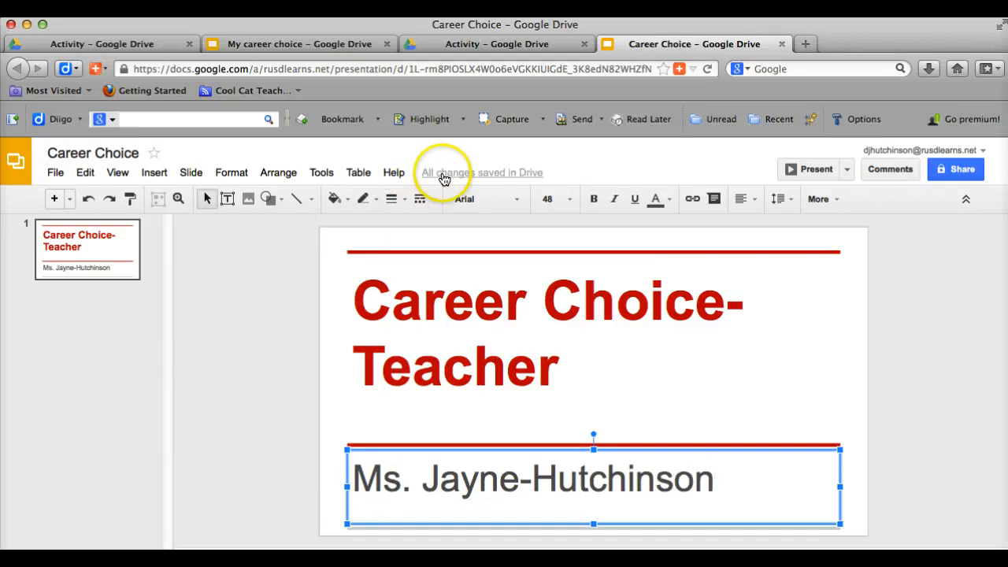
Step: Open the presentation's sharing settings and add the teacher's rusdlearns.net e-mail contact to the people to invite
mouse_move(439, 177)
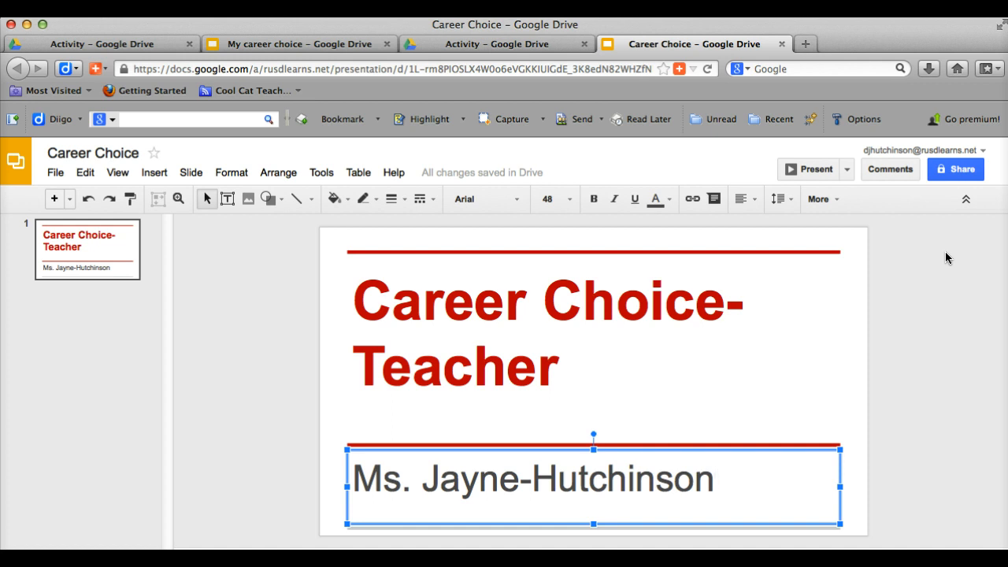
click(958, 171)
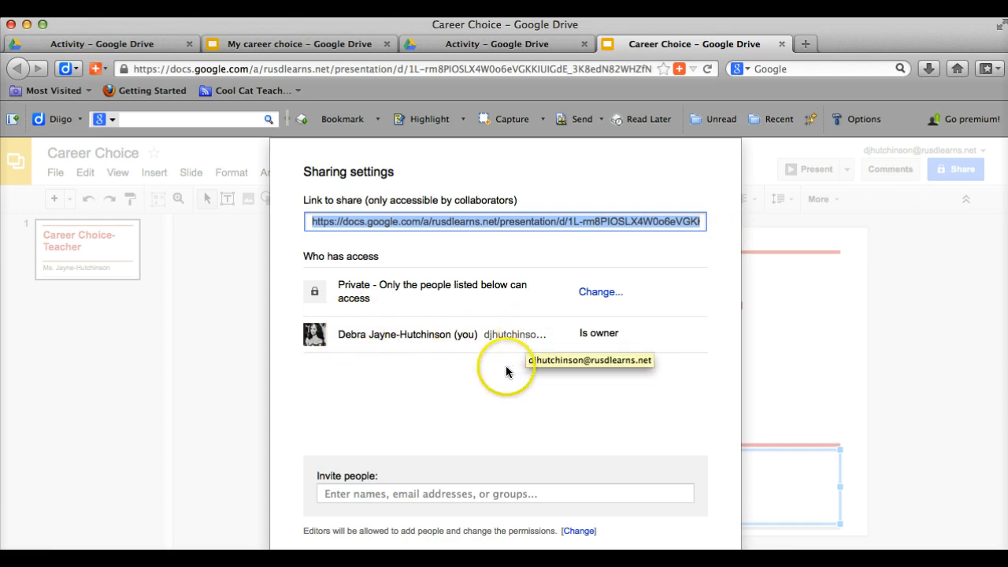
click(473, 492)
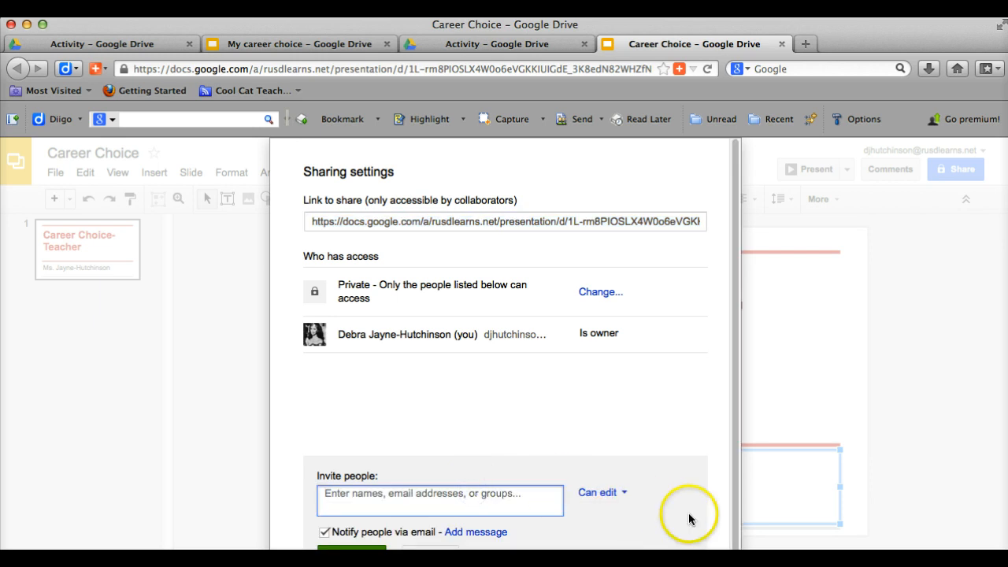
click(735, 544)
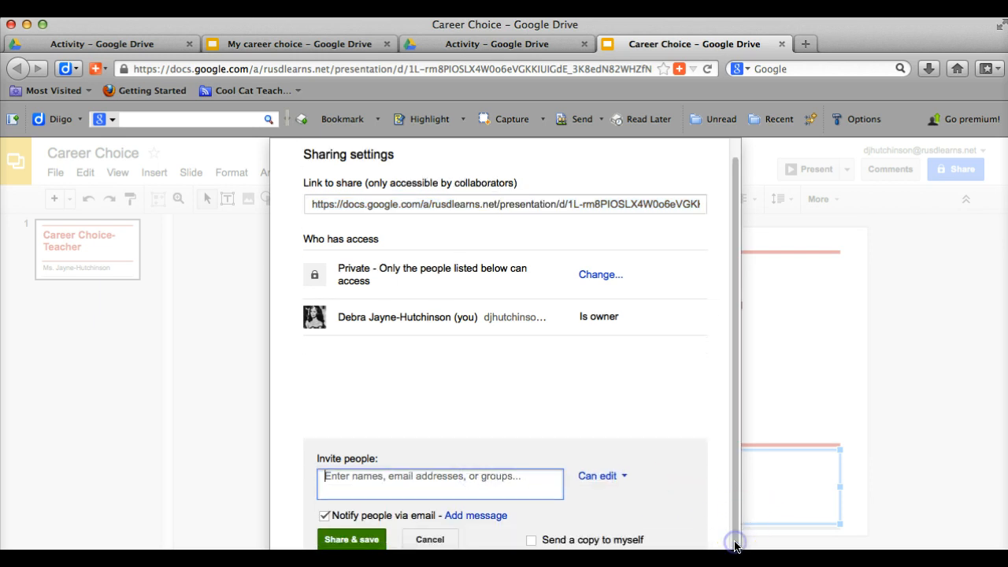
click(491, 477)
text(dj)
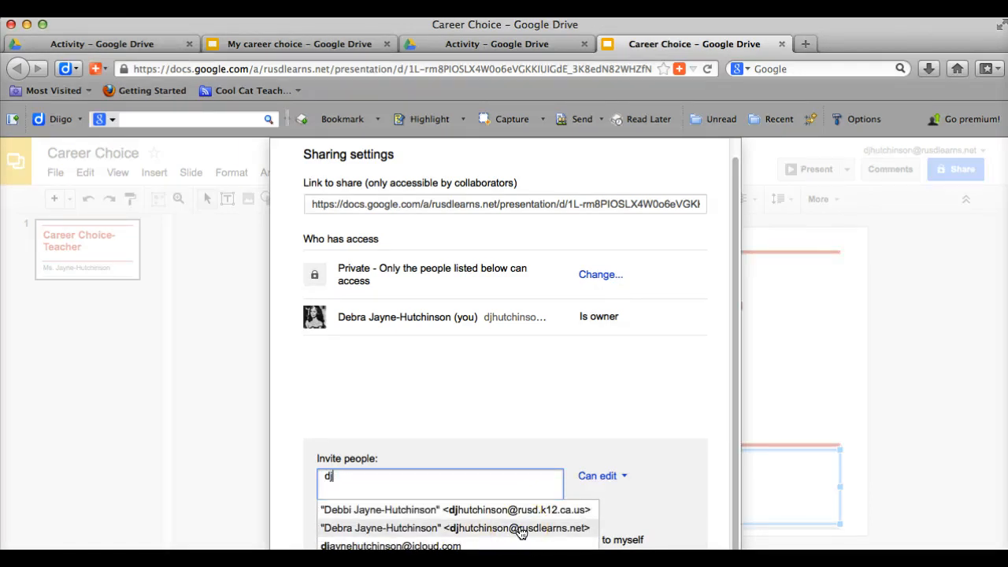
click(520, 528)
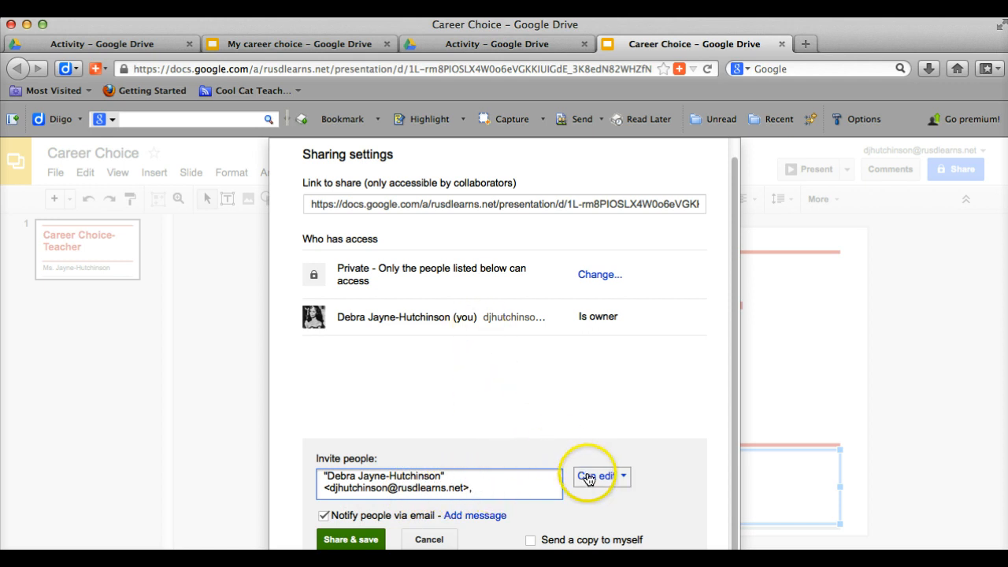
Step: Give the invited contact the "Can edit" permission and request a copy of the invitation e-mail
click(626, 476)
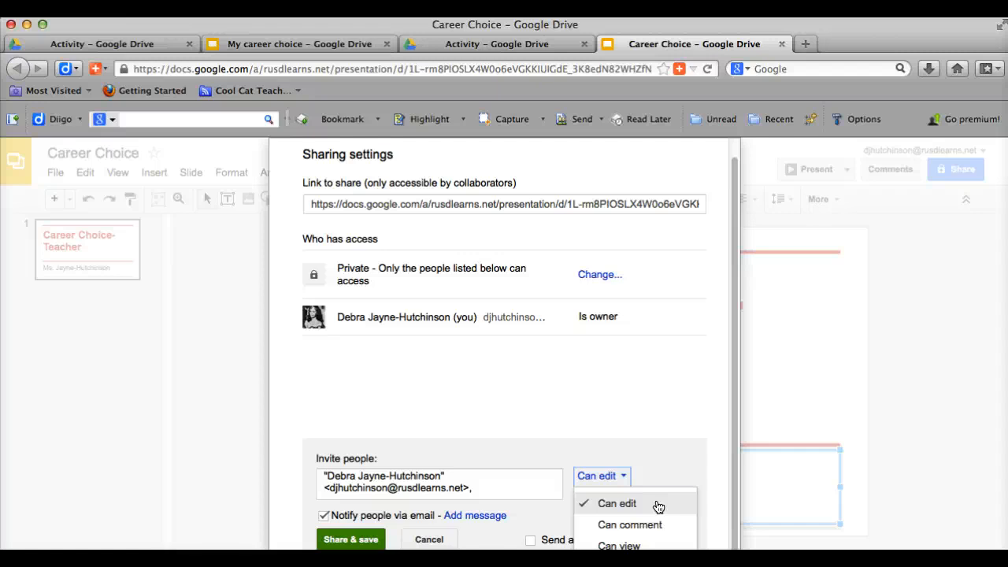
click(614, 504)
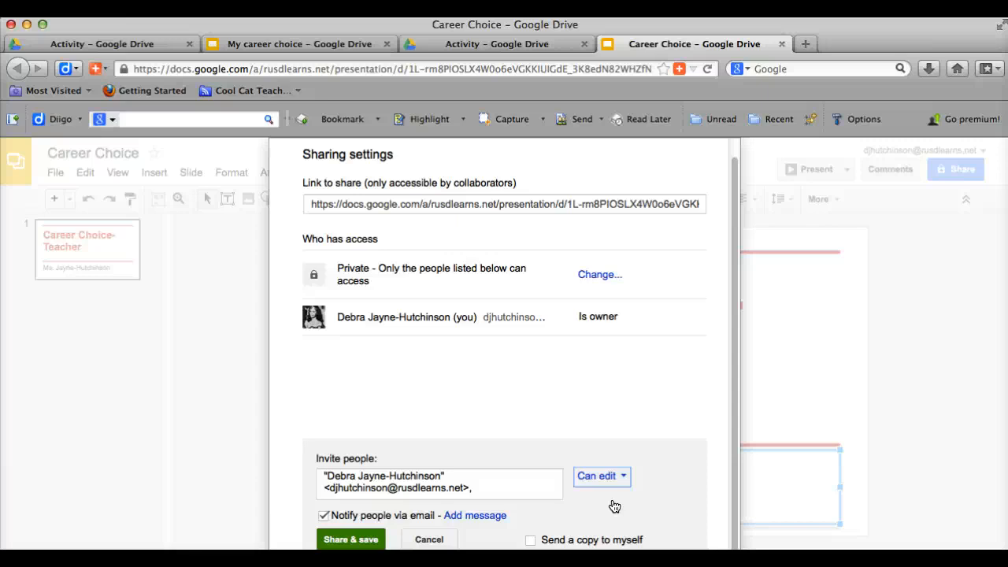
click(532, 541)
Step: Add the personal message "This is my career project." to the invitation, then share and save
click(467, 517)
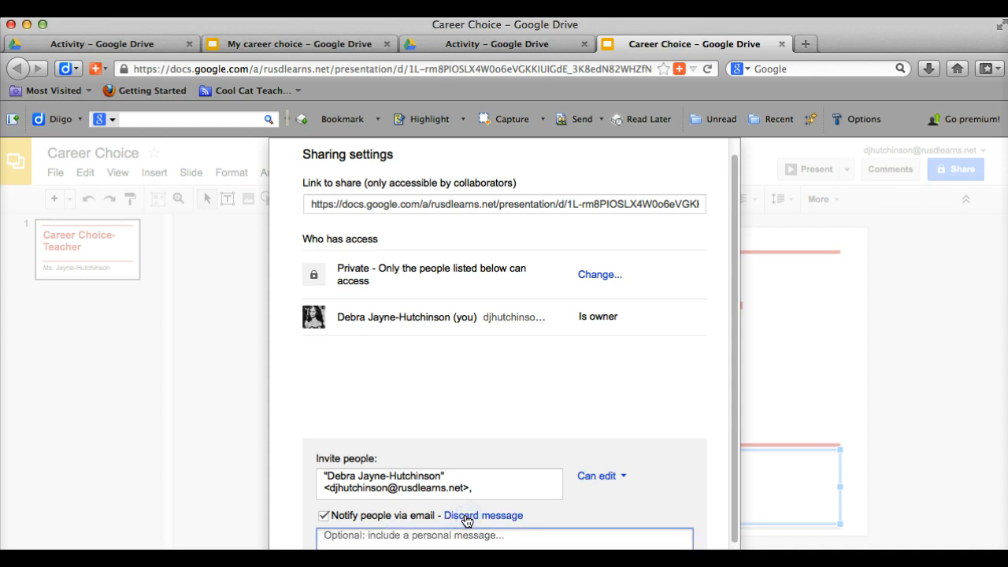
click(457, 535)
text(T)
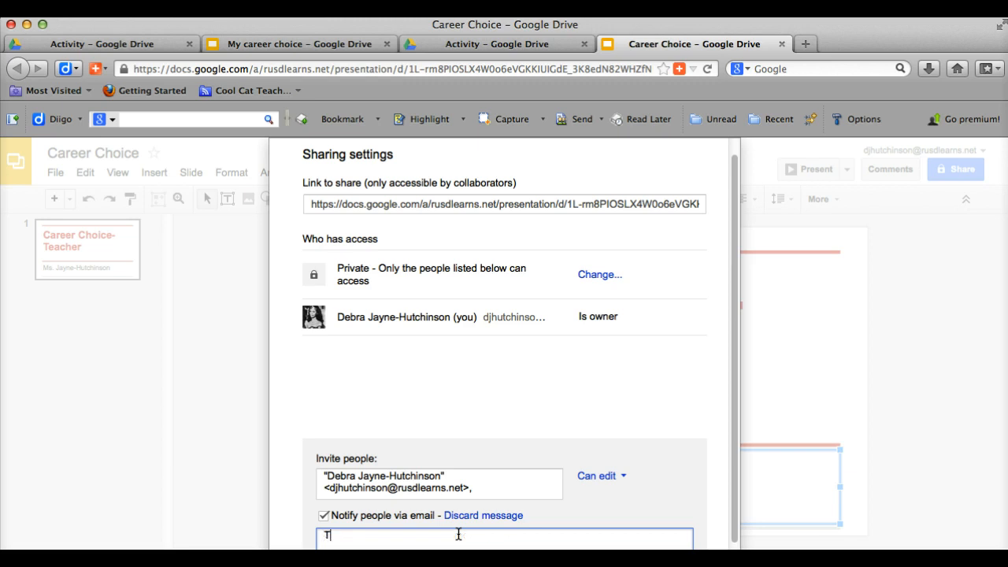
text(his is my career project.)
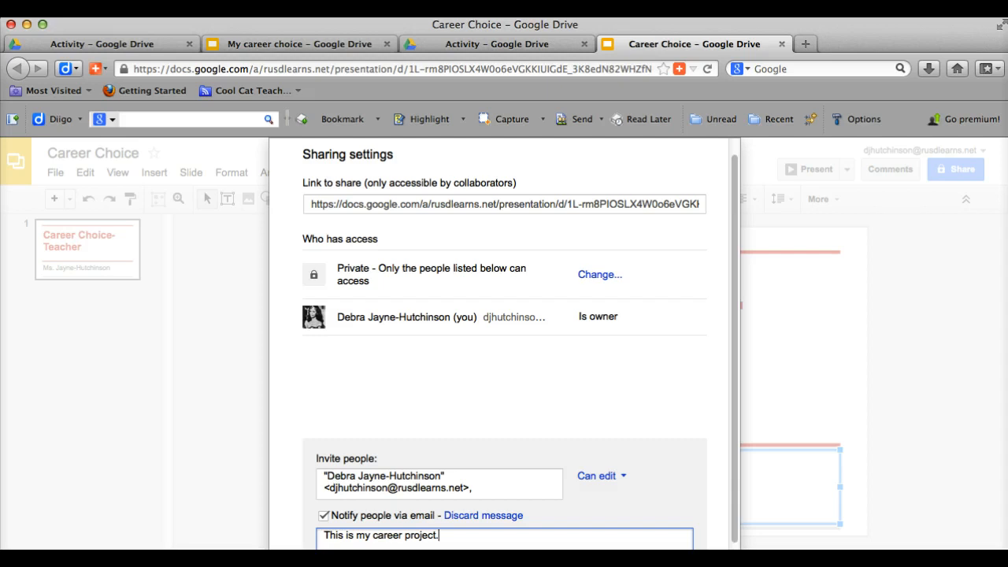
click(354, 549)
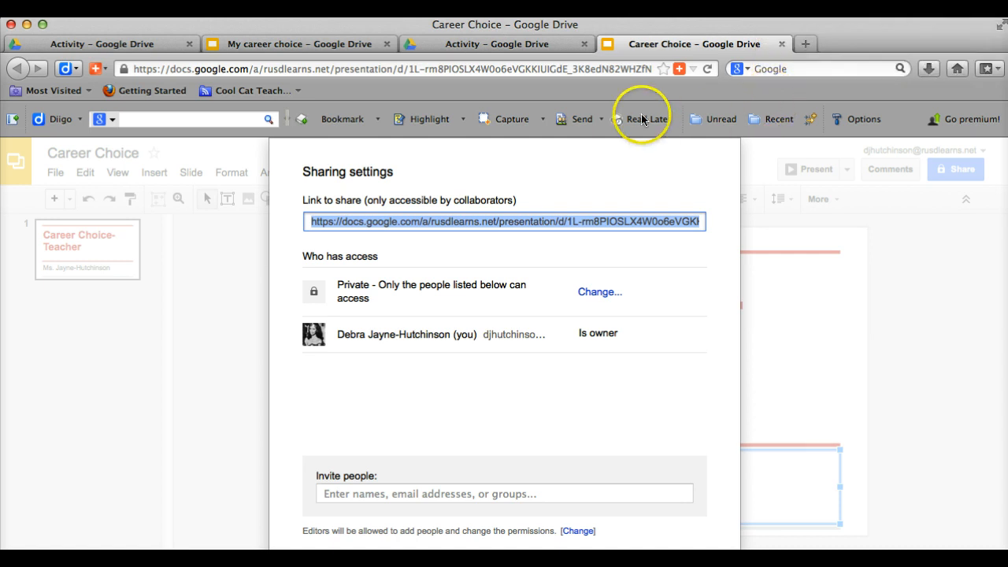
Step: Close the sharing settings and deselect the subtitle box on the title slide
click(614, 119)
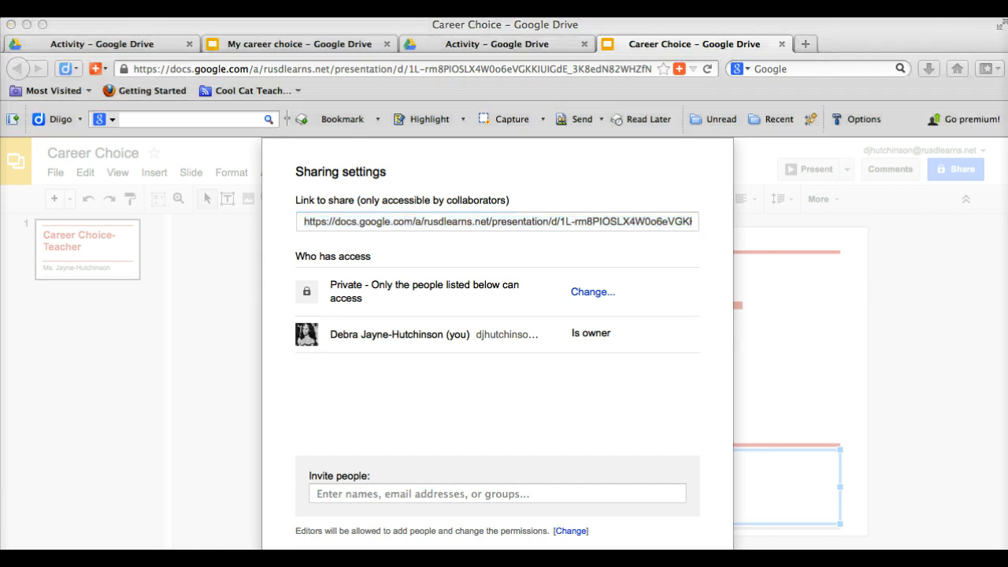
click(294, 473)
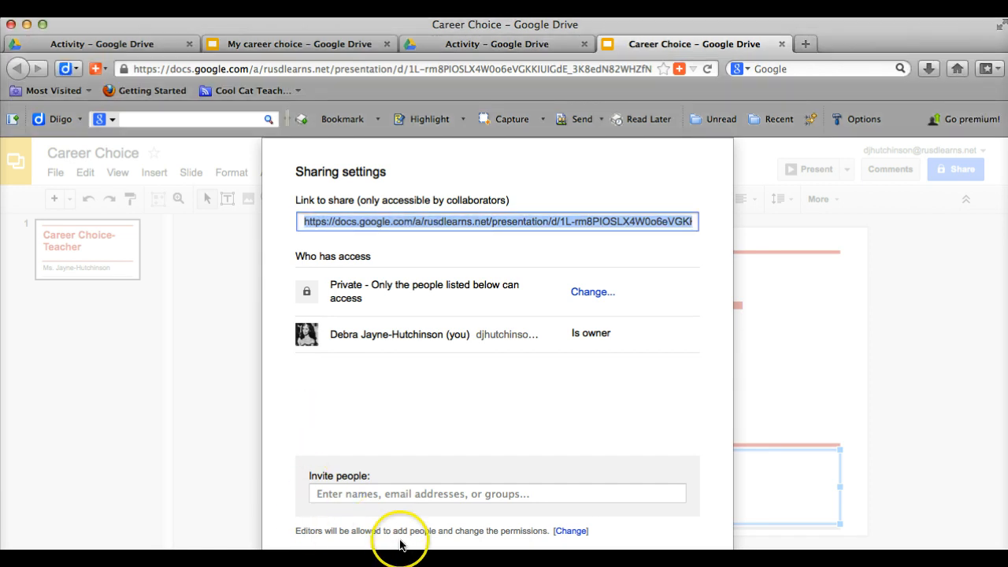
click(312, 560)
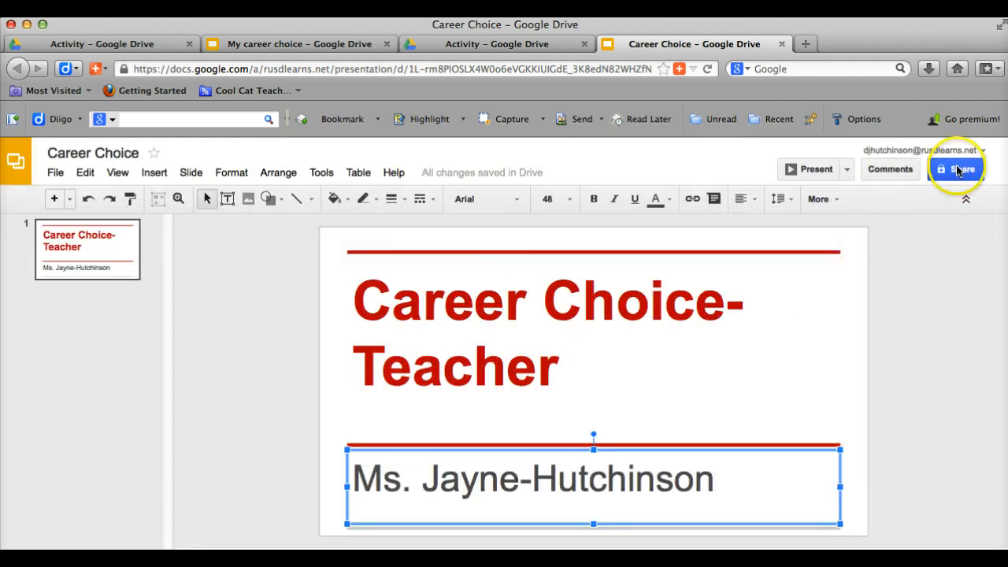
click(908, 313)
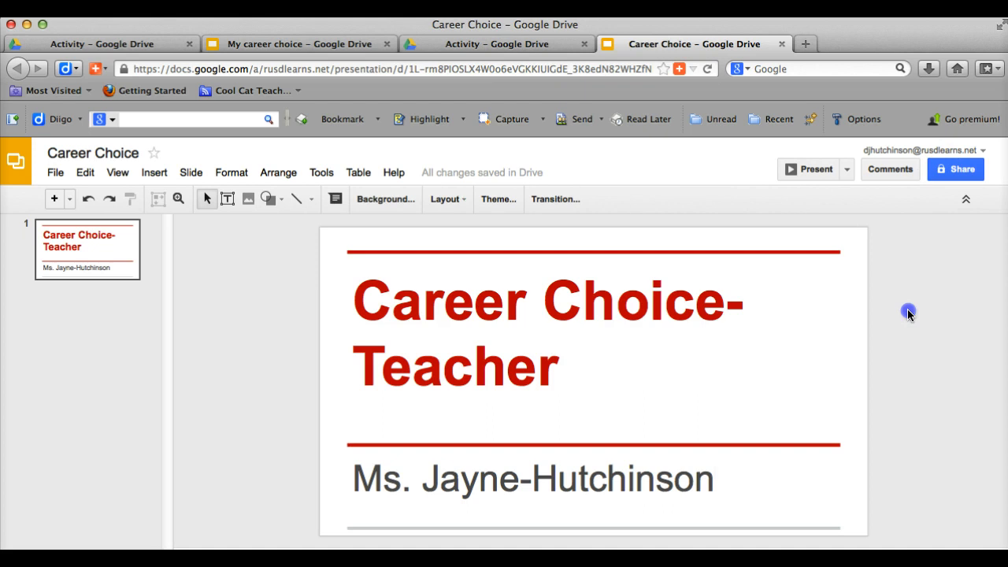